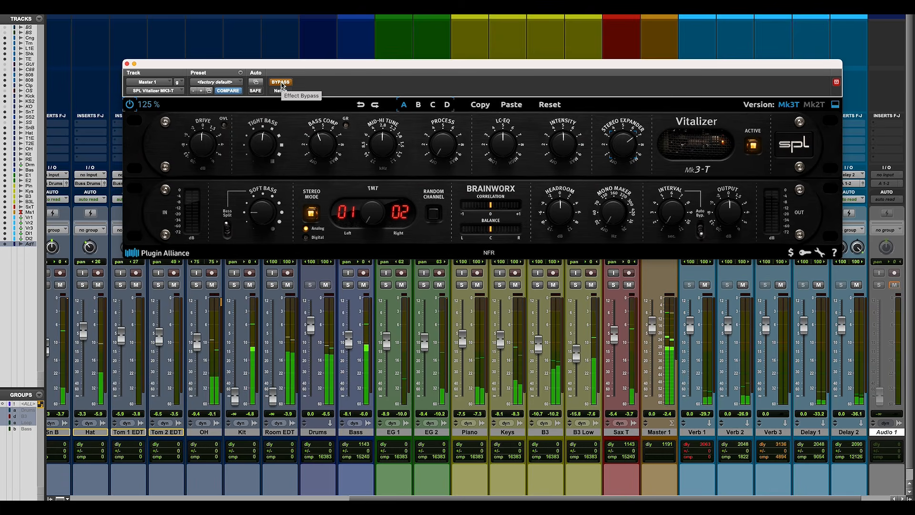
Compare the master mix with the Vitalizer bypassed and active during playback, leaving the effect active
click(281, 83)
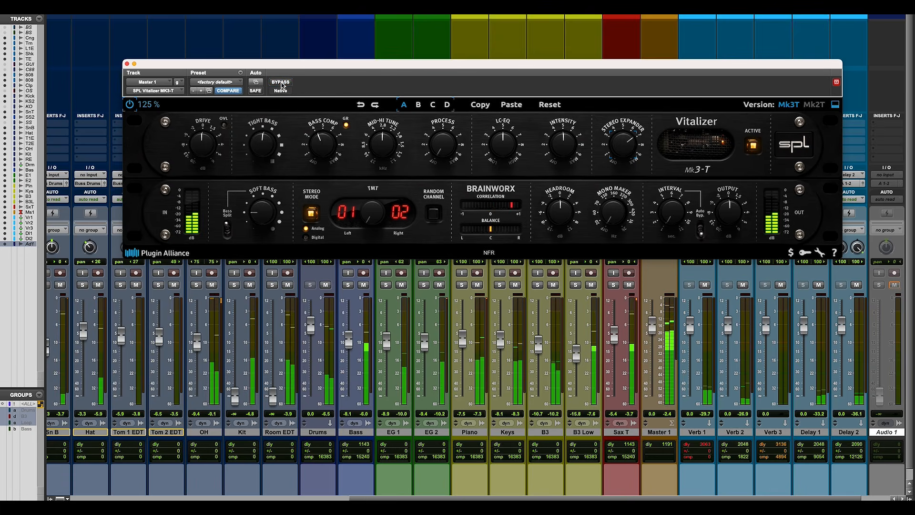
click(281, 83)
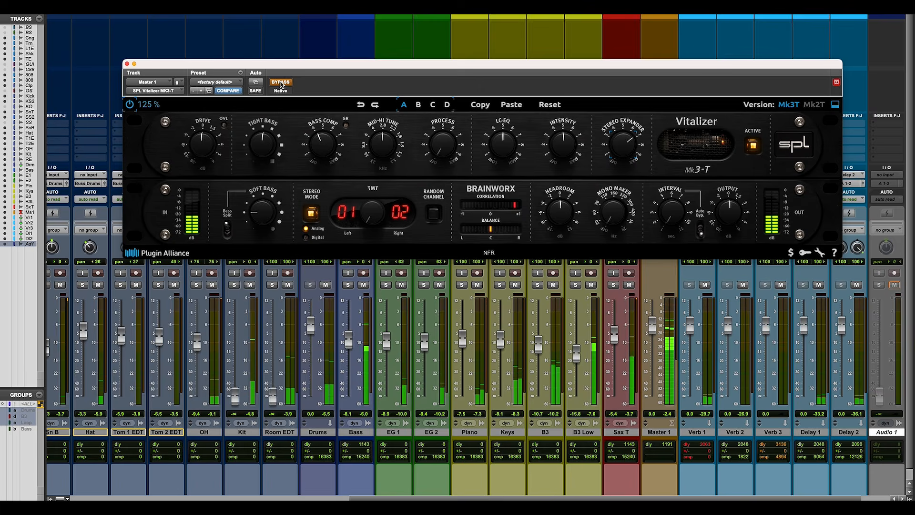
click(280, 82)
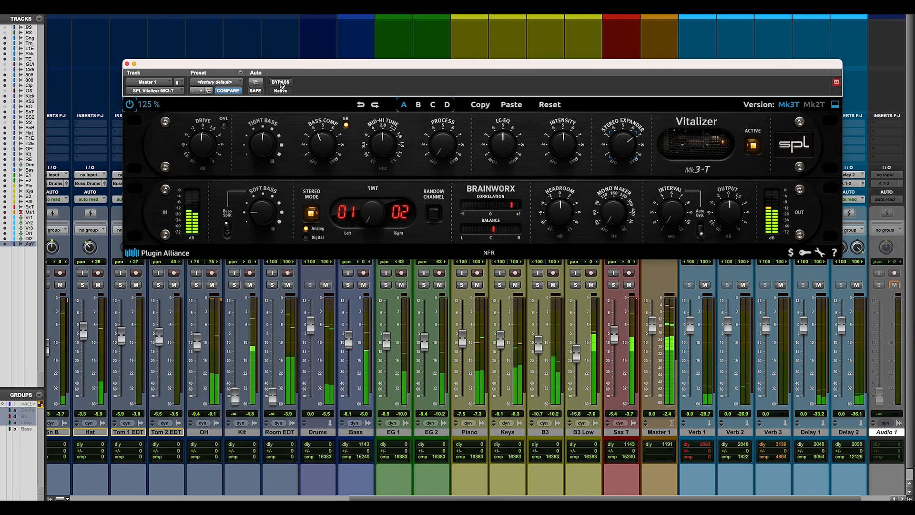
drag(319, 69, 319, 77)
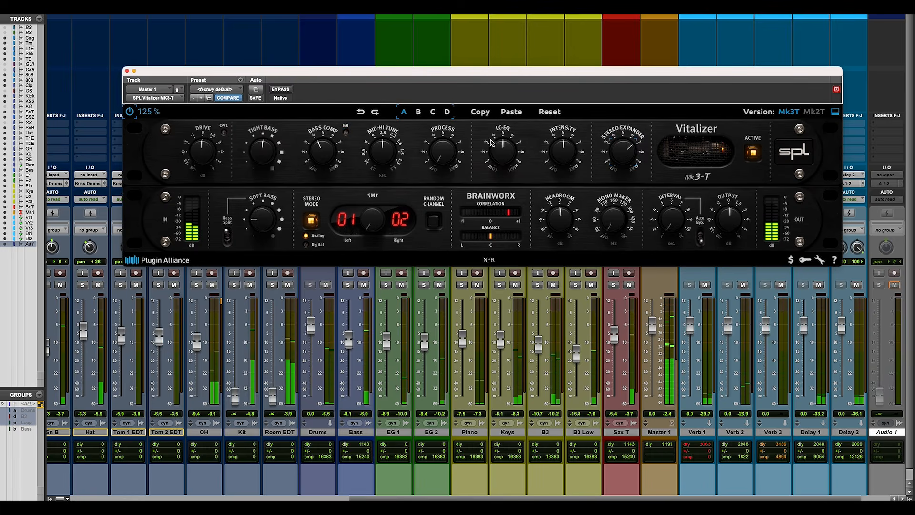
mouse_move(497, 153)
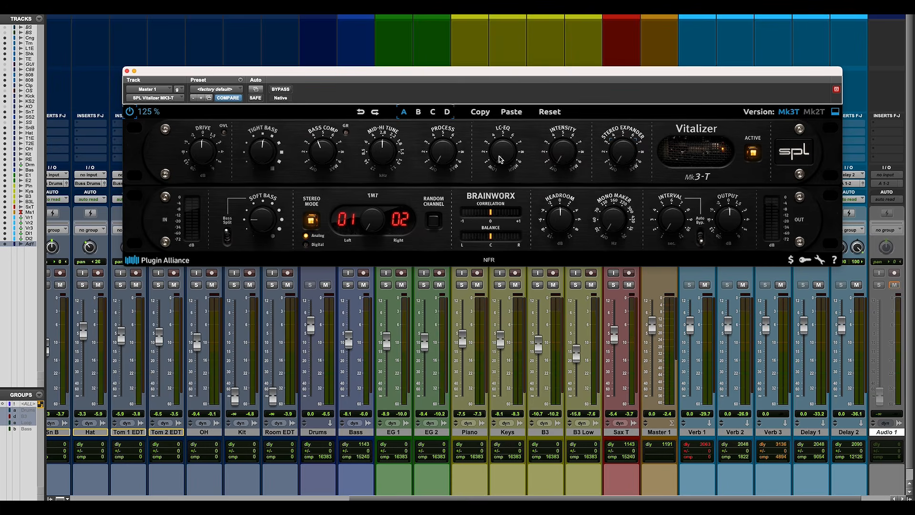
Play the mix, set the Vitalizer's Process to 1.75 and switch off Bass Split
click(215, 91)
key(space)
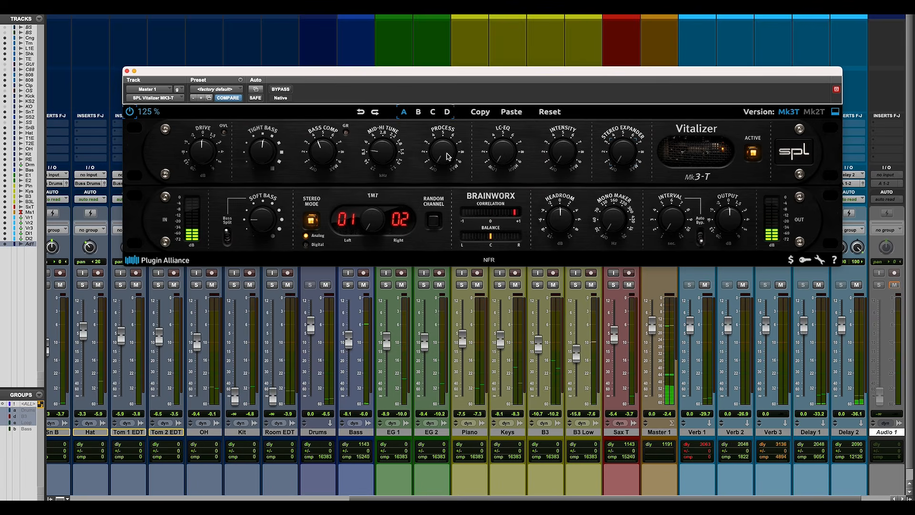
drag(441, 157, 437, 150)
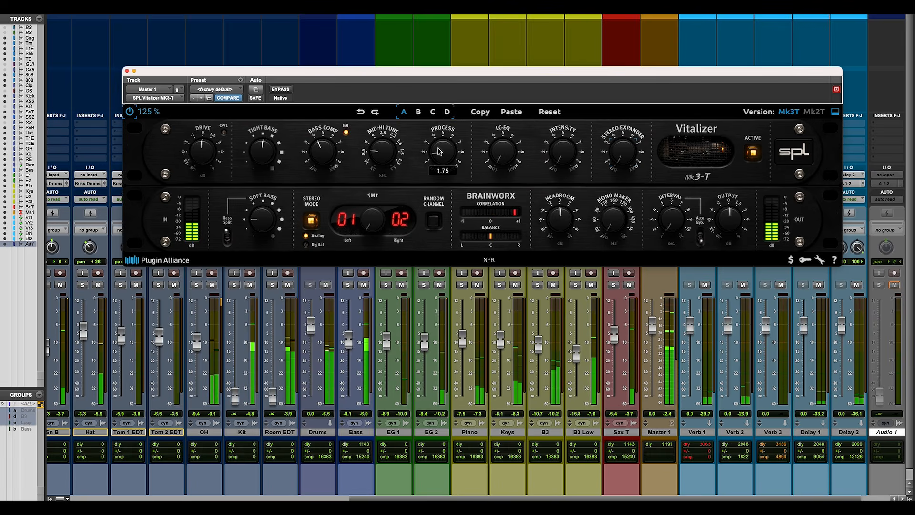
click(226, 234)
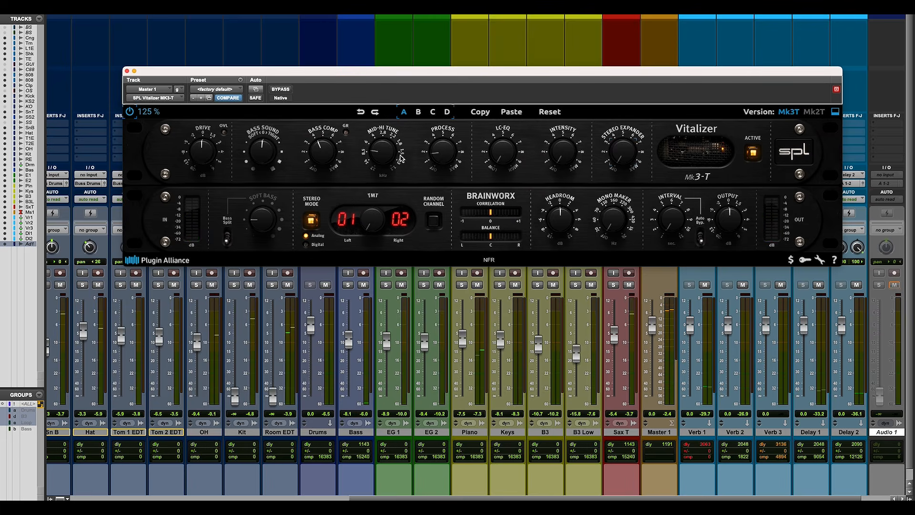
Sweep Process up to 6.00 during playback, set Mid-Hi Tune to 2.80 kHz, and readjust Process to a low setting
key(space)
mouse_move(436, 158)
mouse_down()
mouse_move(457, 119)
mouse_move(439, 169)
mouse_move(437, 148)
mouse_up()
drag(439, 168, 453, 128)
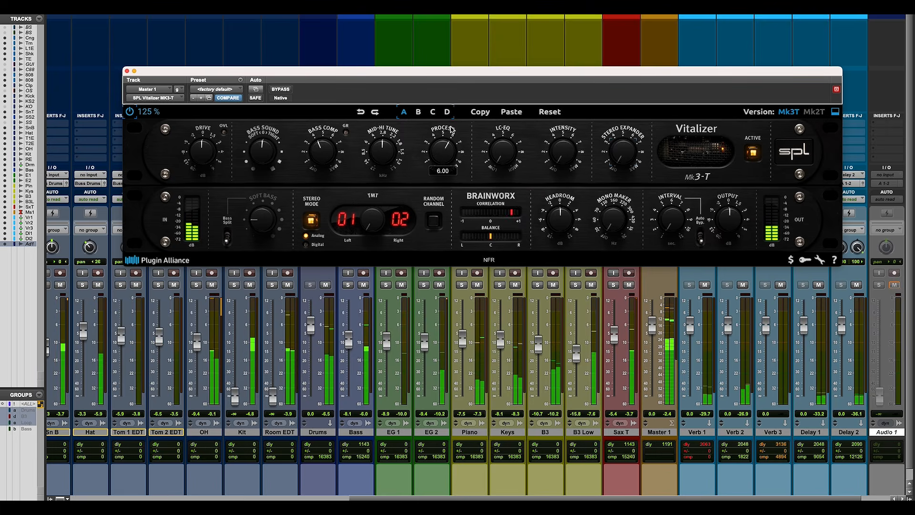
mouse_move(384, 154)
mouse_down()
mouse_move(385, 174)
mouse_move(395, 154)
mouse_up()
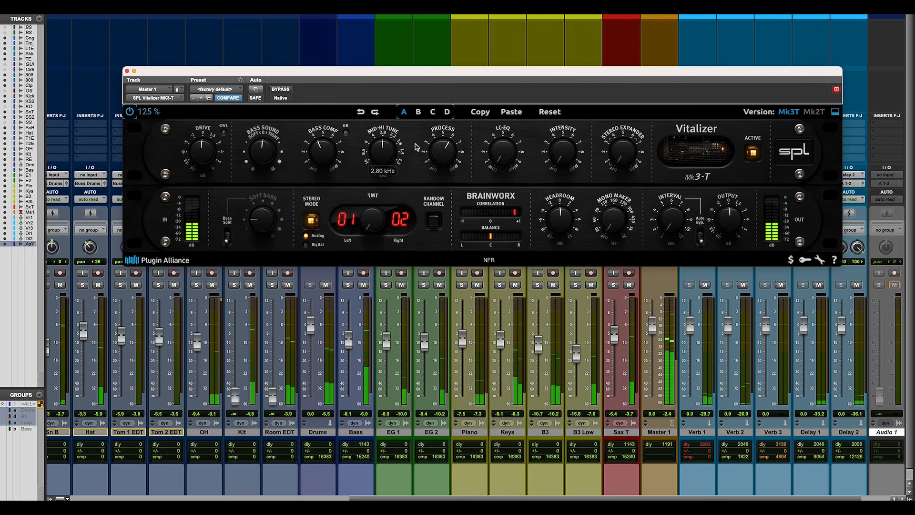
drag(442, 152, 442, 141)
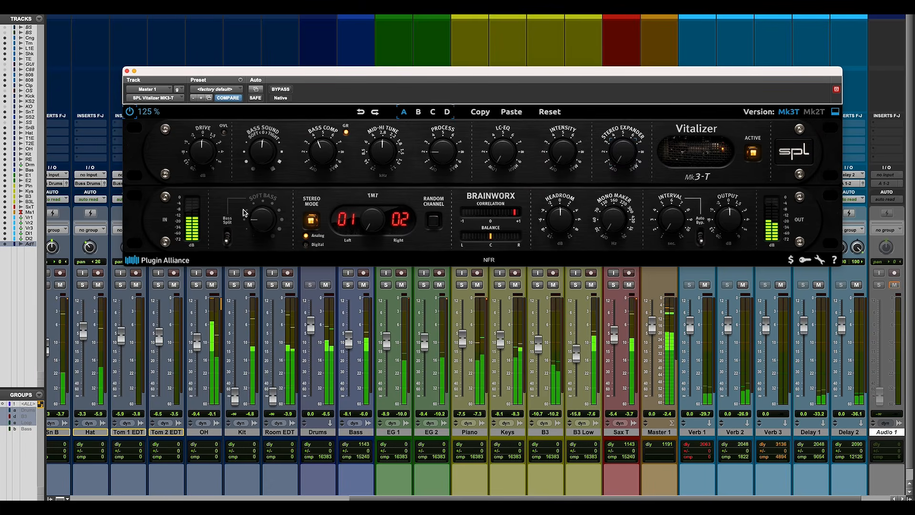
Try Bass Sound at +2.8 dB, switch Bass Split back on, and set Tight Bass to +5.1 dB with a matching Soft Bass adjustment
drag(260, 168, 264, 161)
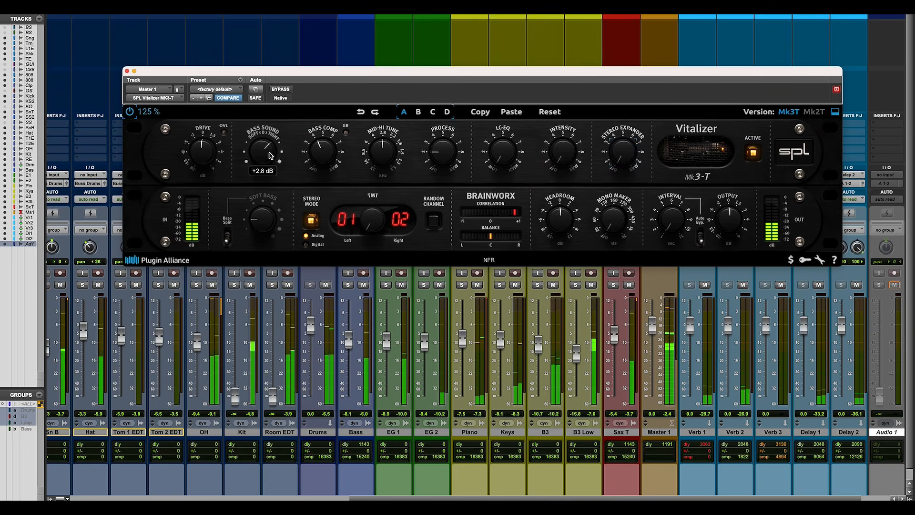
click(228, 227)
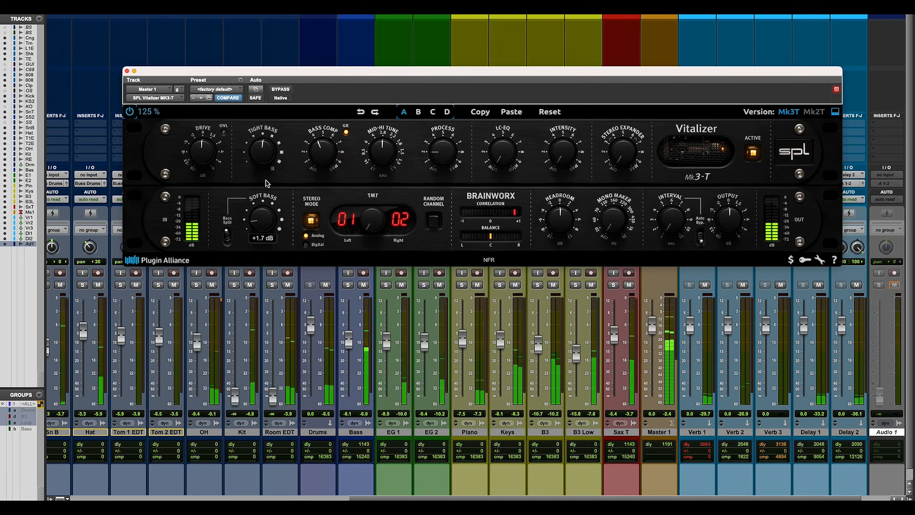
drag(265, 142, 262, 156)
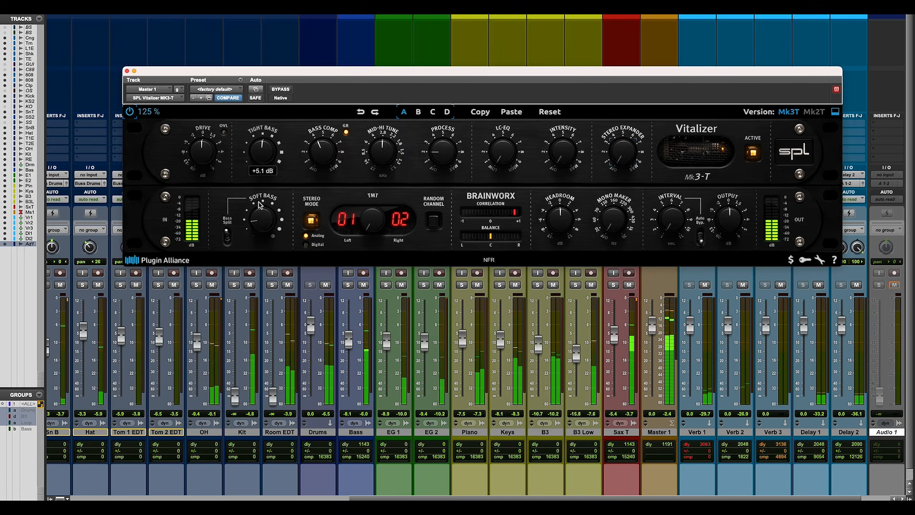
drag(262, 216, 261, 213)
Set LC-EQ and Intensity to 5.00 each and raise the Stereo Expander
drag(495, 152, 506, 112)
drag(564, 171, 566, 118)
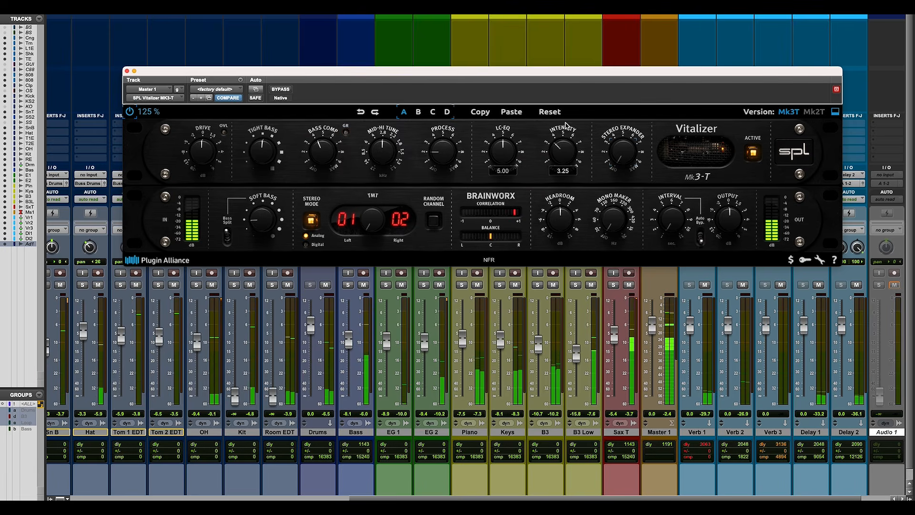
drag(623, 152, 633, 106)
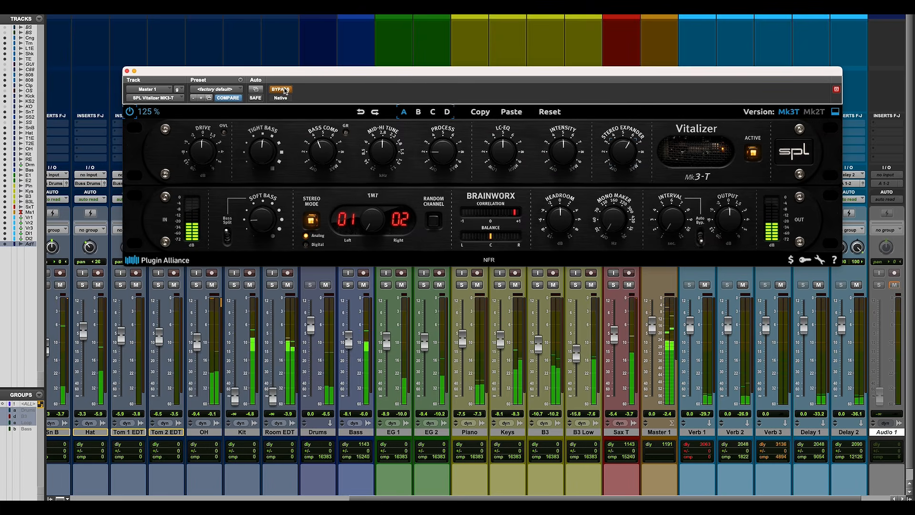
mouse_move(564, 159)
mouse_down()
mouse_move(573, 127)
mouse_move(567, 158)
mouse_up()
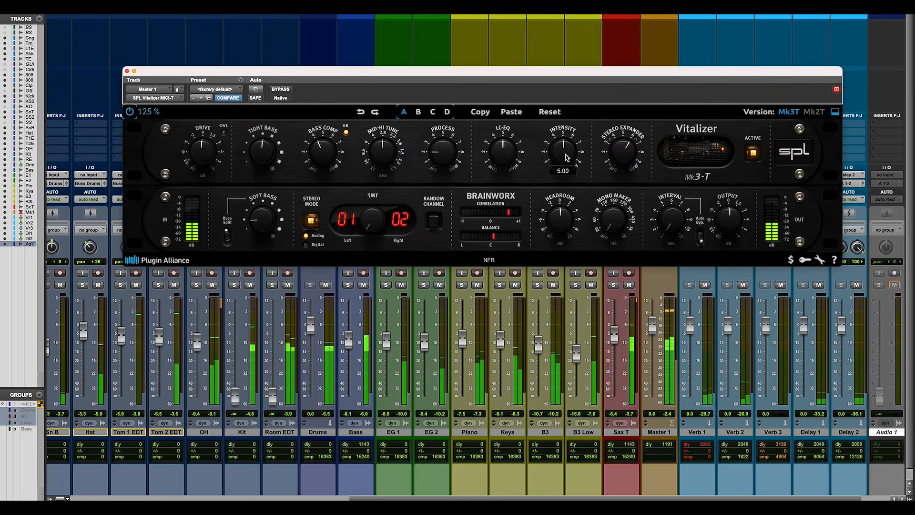
Compare the adjusted master processing with the bypassed signal, leaving the Vitalizer active
click(289, 91)
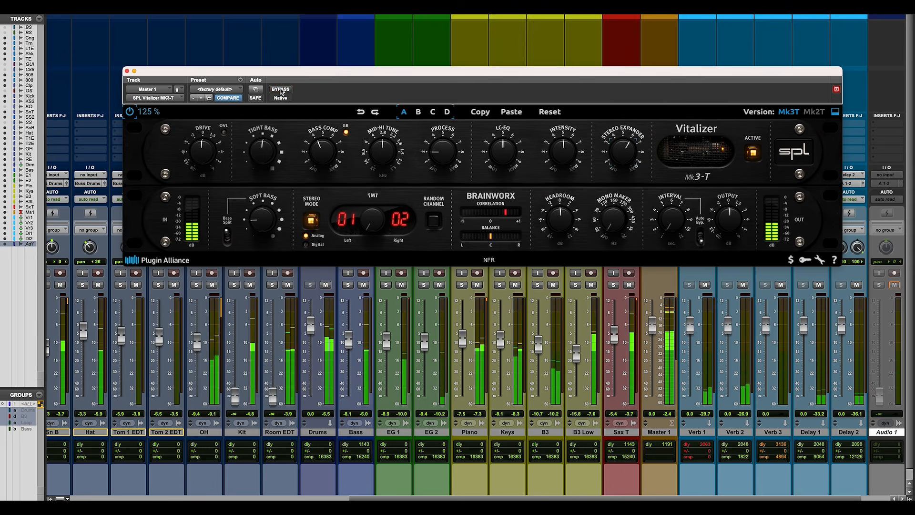
click(280, 89)
drag(305, 92, 311, 99)
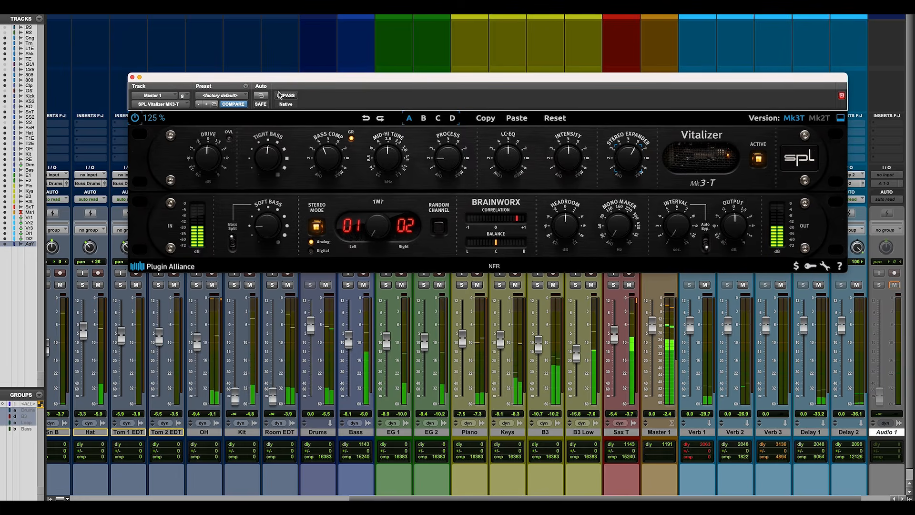
click(280, 96)
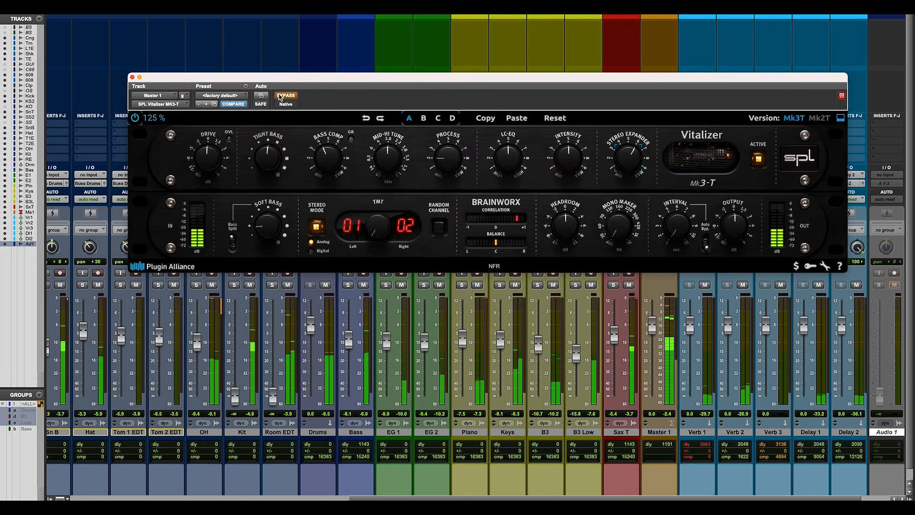
click(292, 97)
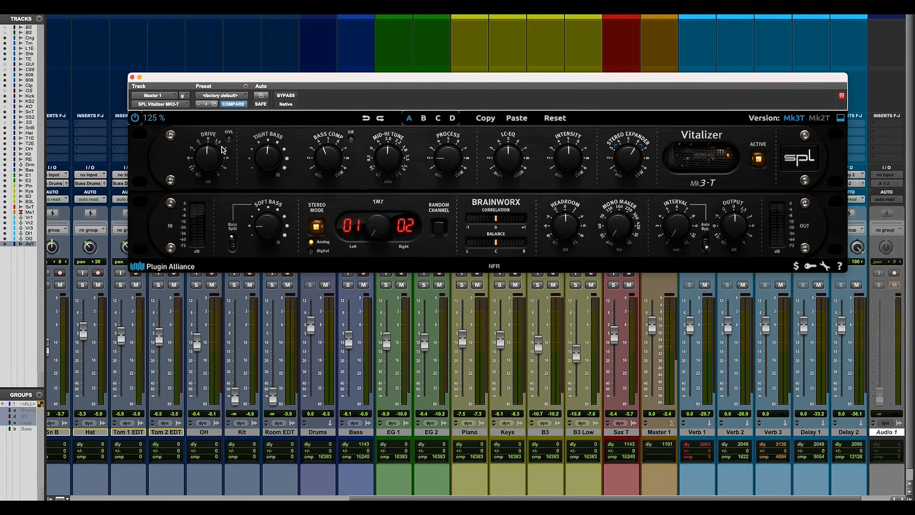
Try a high Drive setting, turn Drive down low, and compare the result with the Vitalizer bypassed during playback
drag(211, 163, 218, 126)
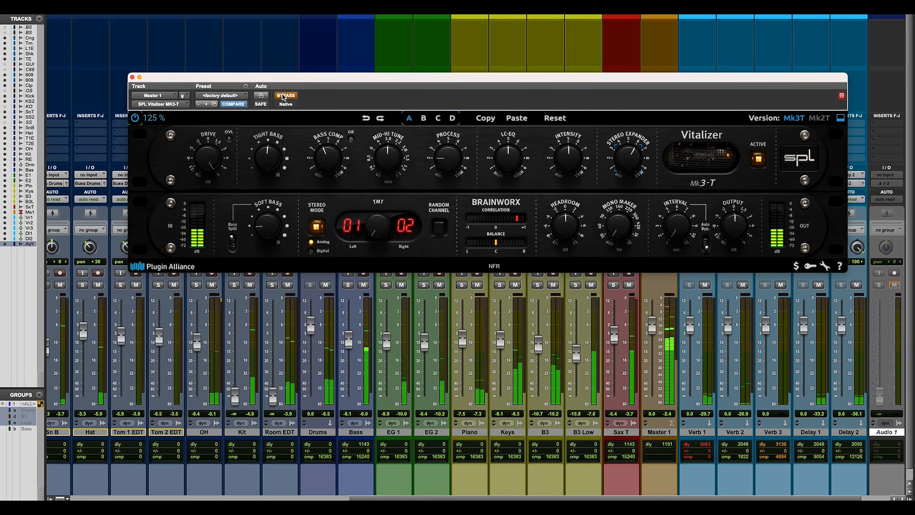
drag(205, 152, 202, 181)
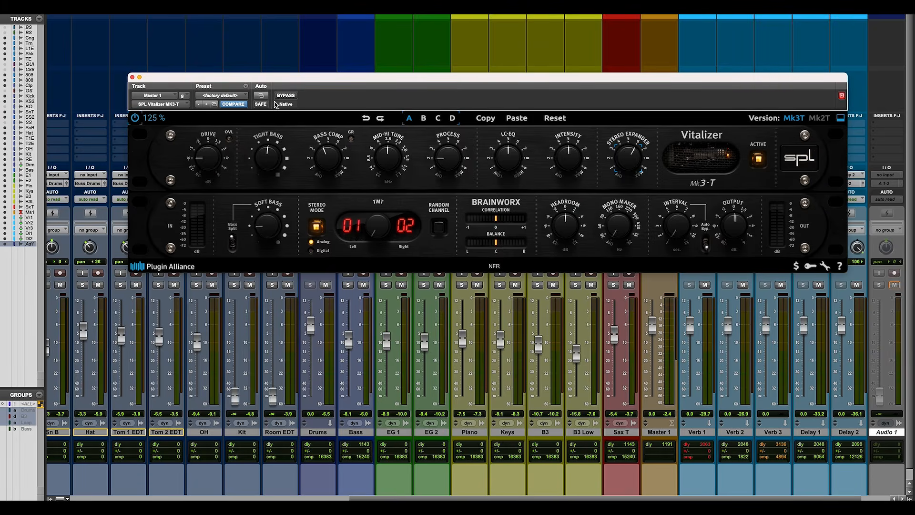
key(space)
key(space)
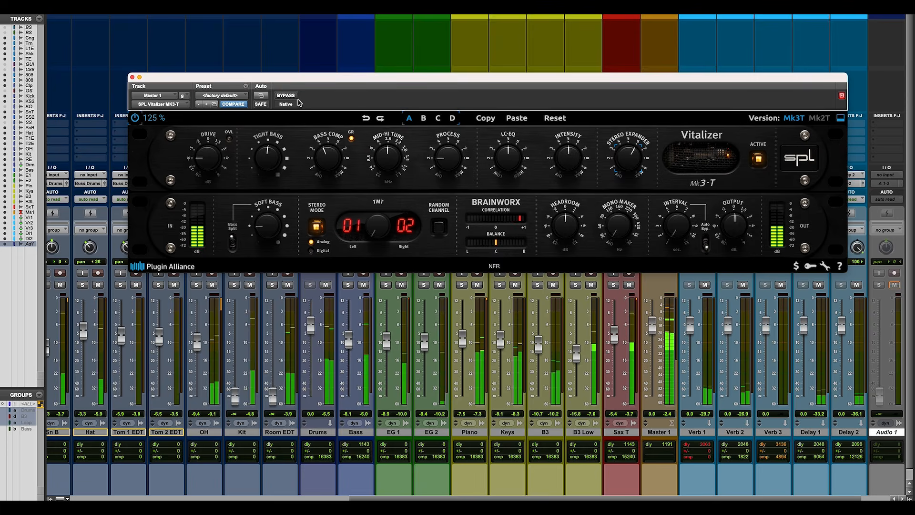
click(282, 96)
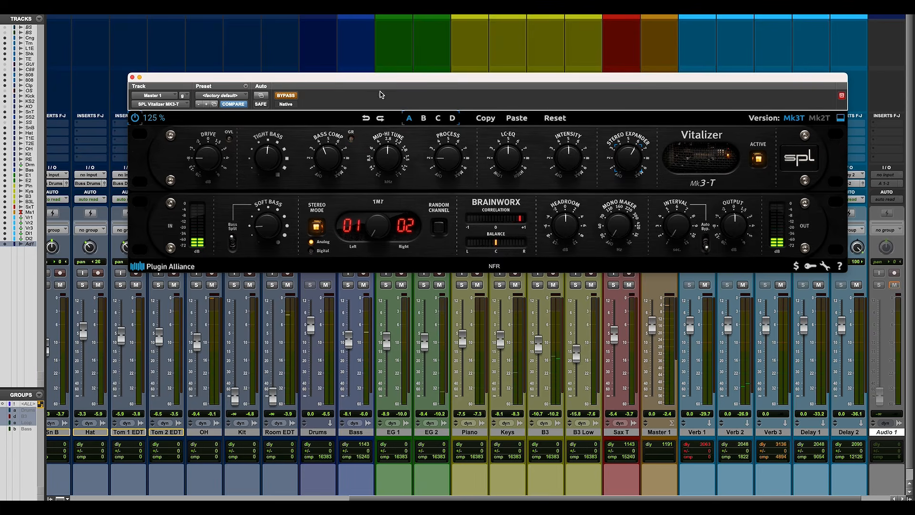
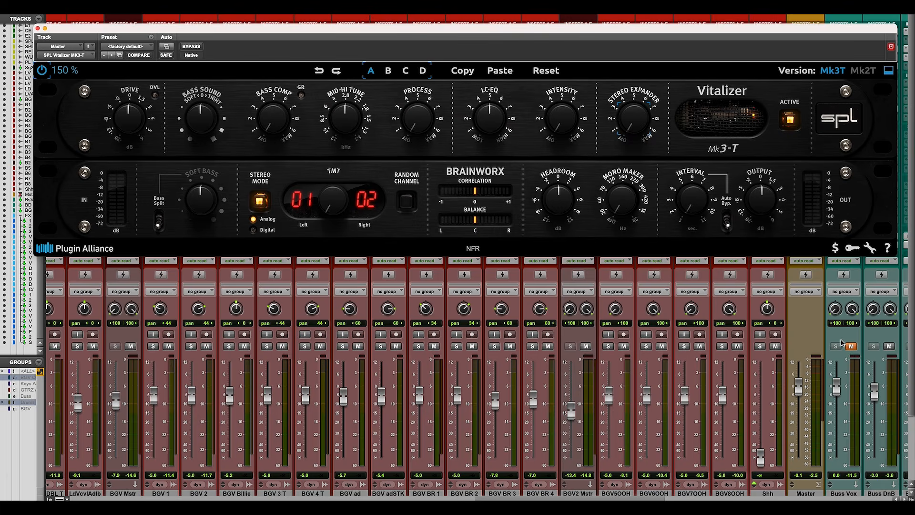
Unmute the Buss Vox track, play the mix, and choose the factory default preset for the Vitalizer on the master
click(850, 347)
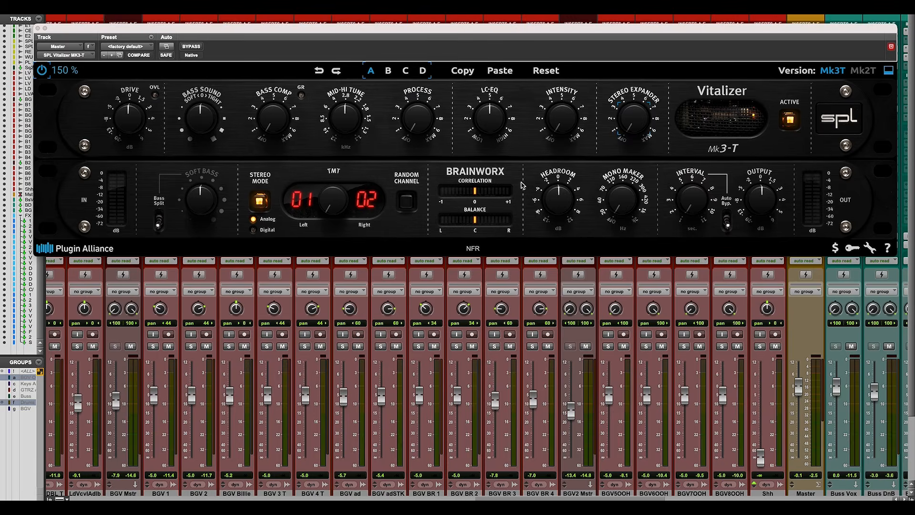
key(space)
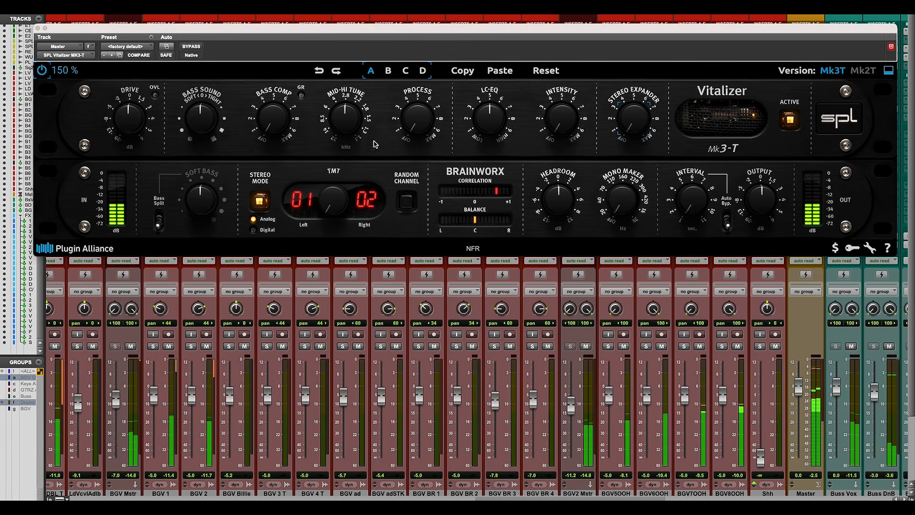
click(133, 47)
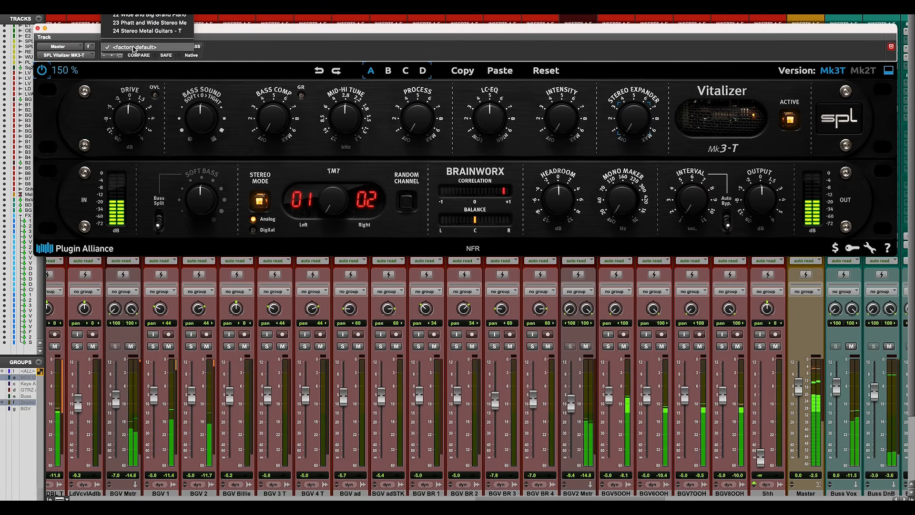
click(135, 50)
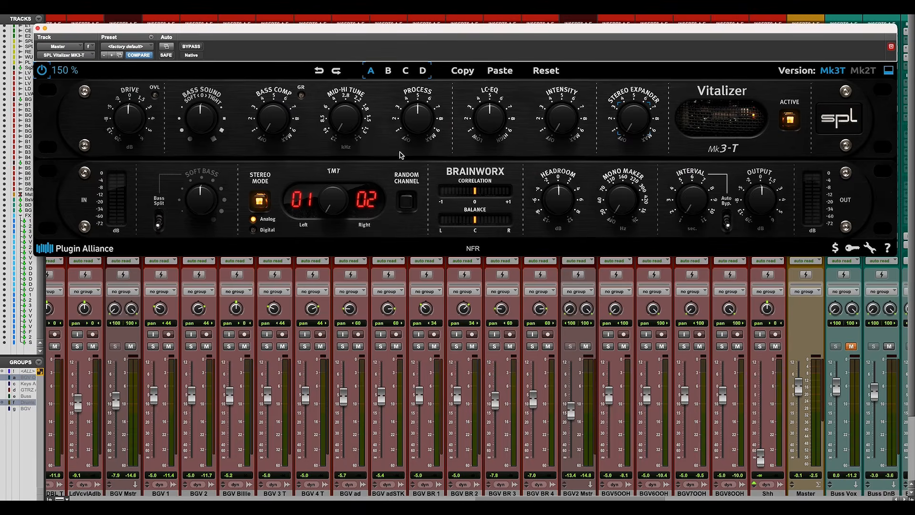
Play the mix, move Mid-Hi Tune past 2.00 kHz to a lower frequency, and adjust Process by ear
key(space)
drag(350, 123, 352, 110)
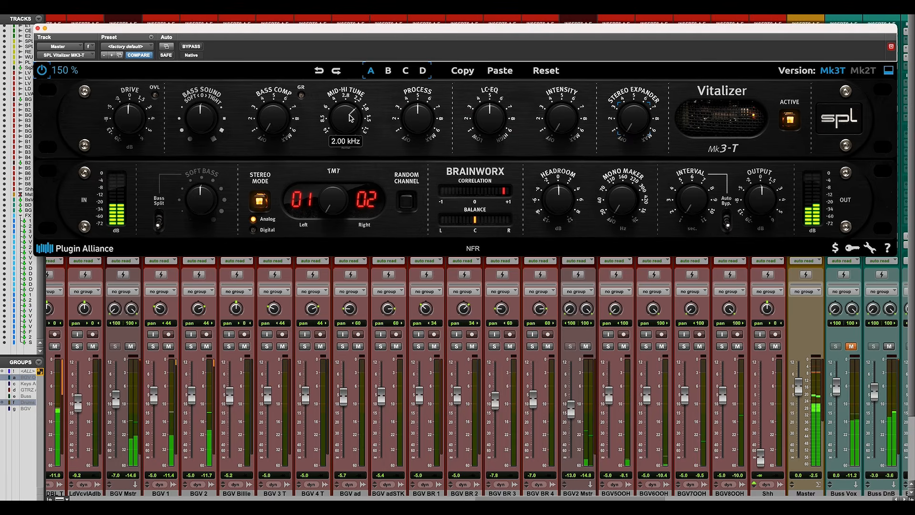
drag(351, 116, 346, 122)
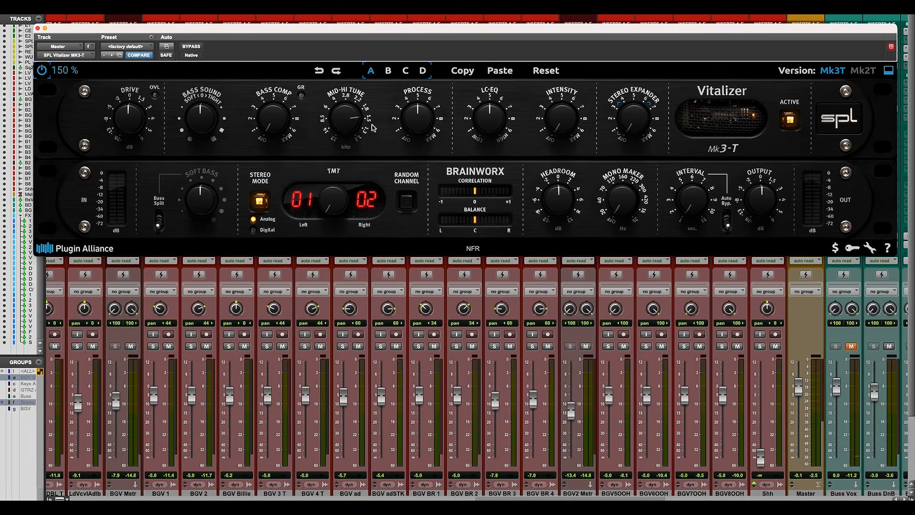
key(space)
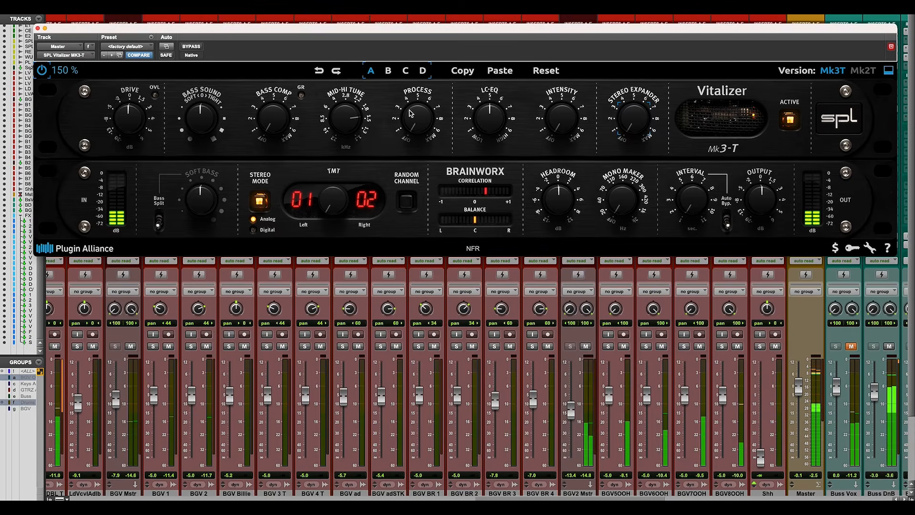
mouse_move(414, 119)
mouse_down()
mouse_move(422, 97)
mouse_move(416, 119)
mouse_up()
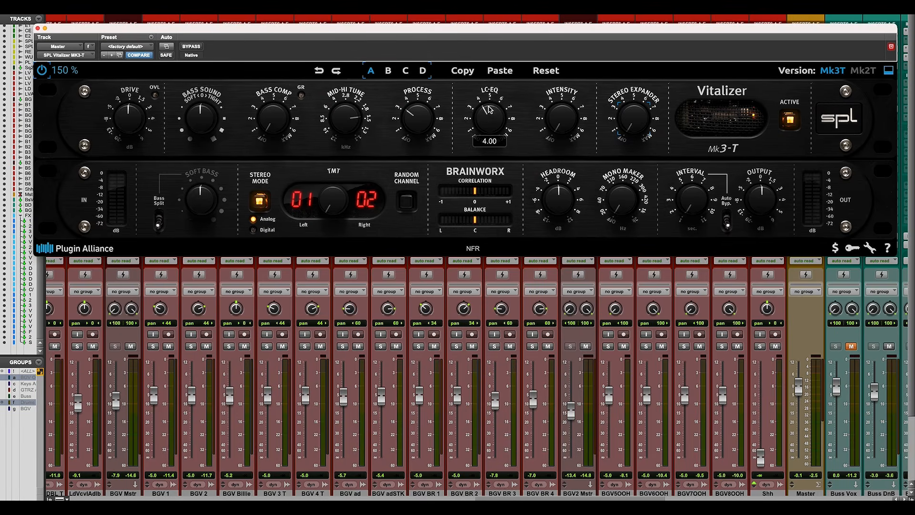
Play the mix and set LC-EQ to 5.25 and Intensity to 5.00 on the master Vitalizer
key(space)
scroll(492, 115, up, 1)
scroll(560, 121, up, 8)
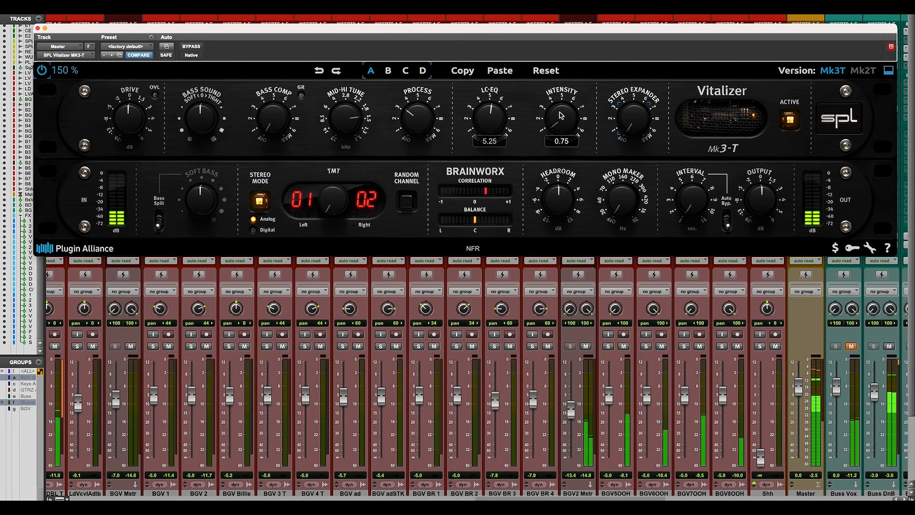
scroll(560, 123, up, 1)
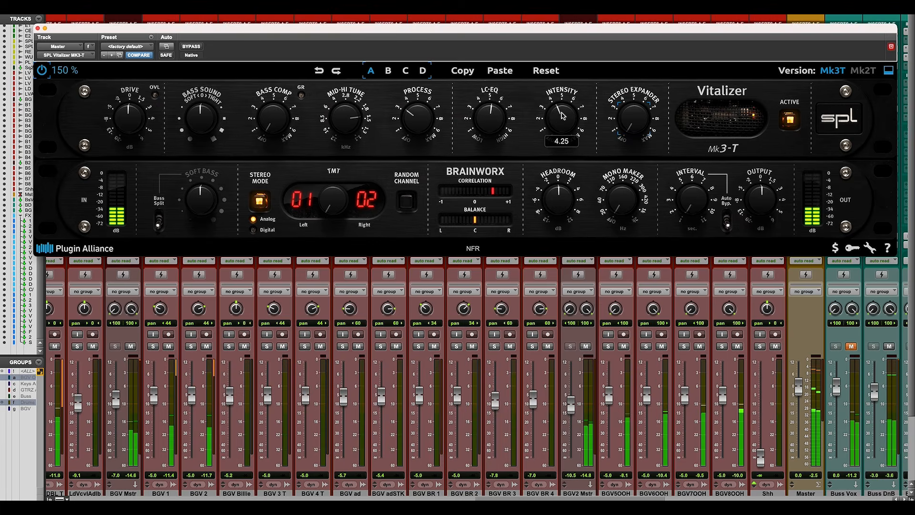
scroll(561, 117, up, 3)
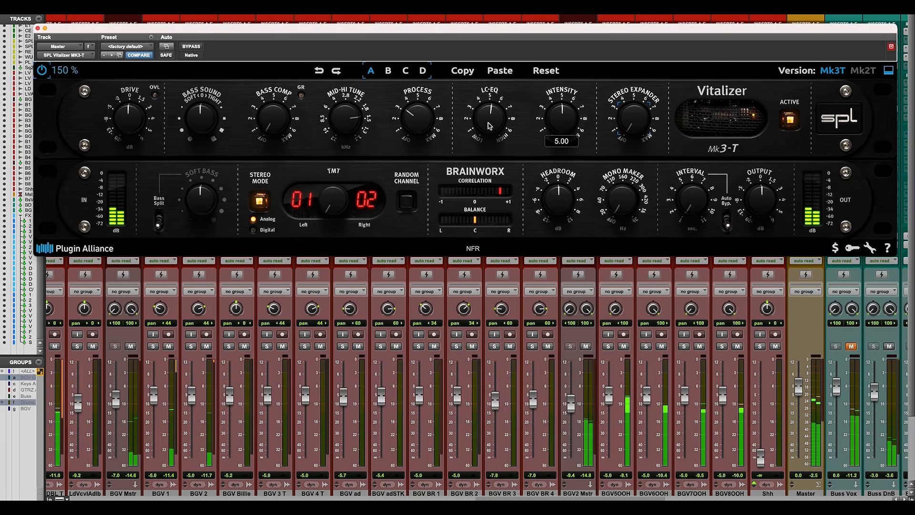
Try LC-EQ and Intensity at 7.00 or higher while the mix plays
scroll(492, 117, up, 5)
scroll(564, 97, up, 11)
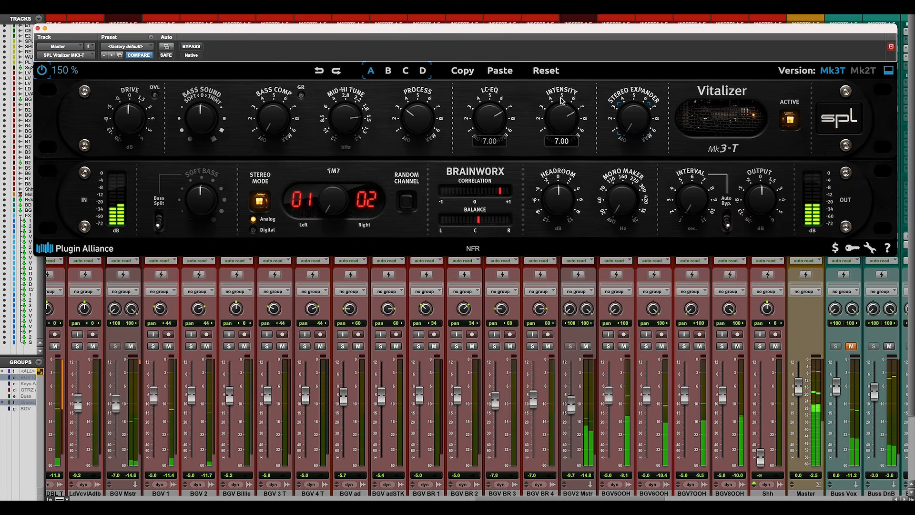
scroll(561, 113, up, 1)
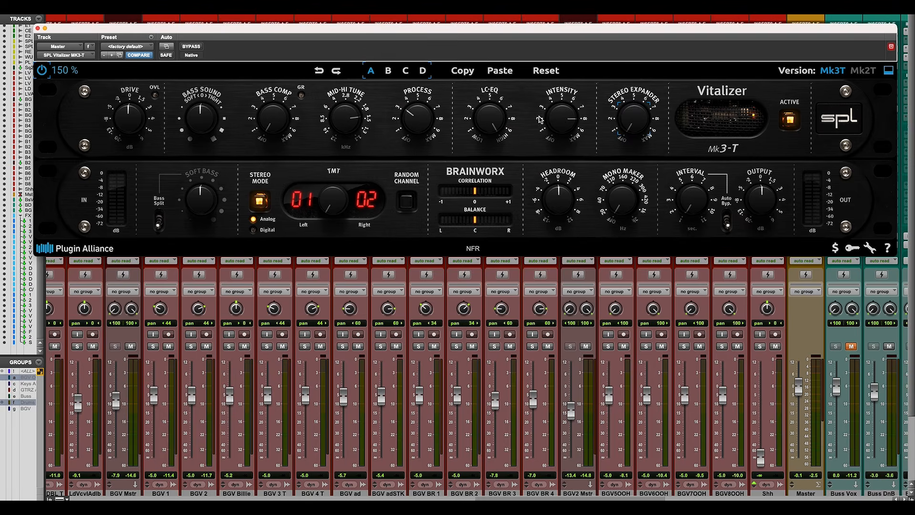
Play the mix and back LC-EQ off to about 7.25 by ear
key(space)
drag(491, 121, 490, 127)
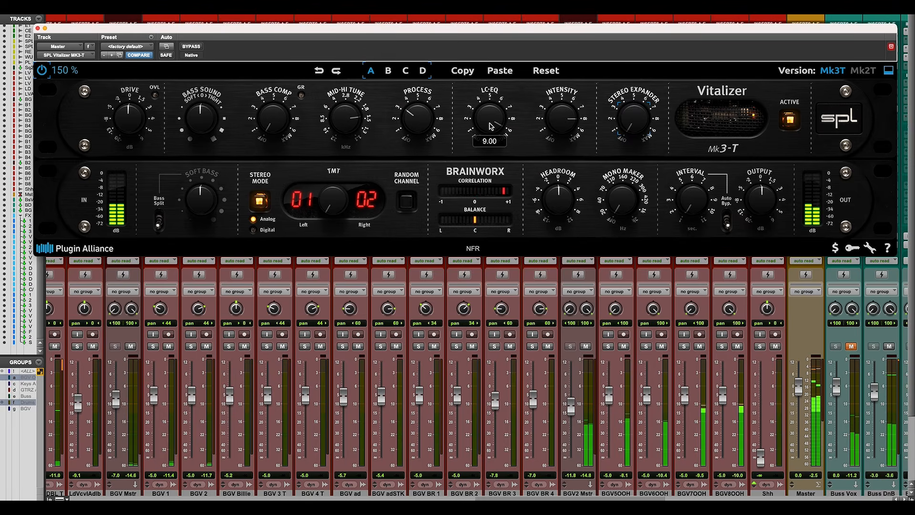
scroll(490, 122, down, 3)
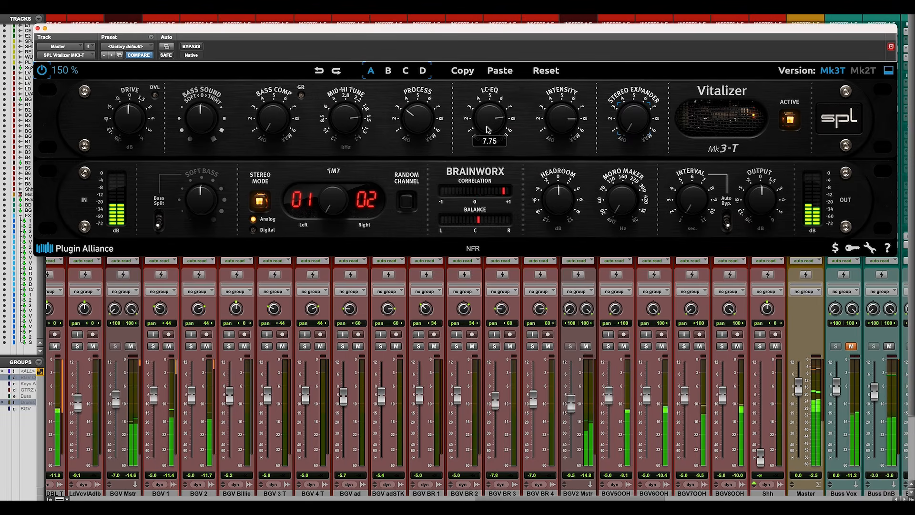
scroll(487, 125, down, 2)
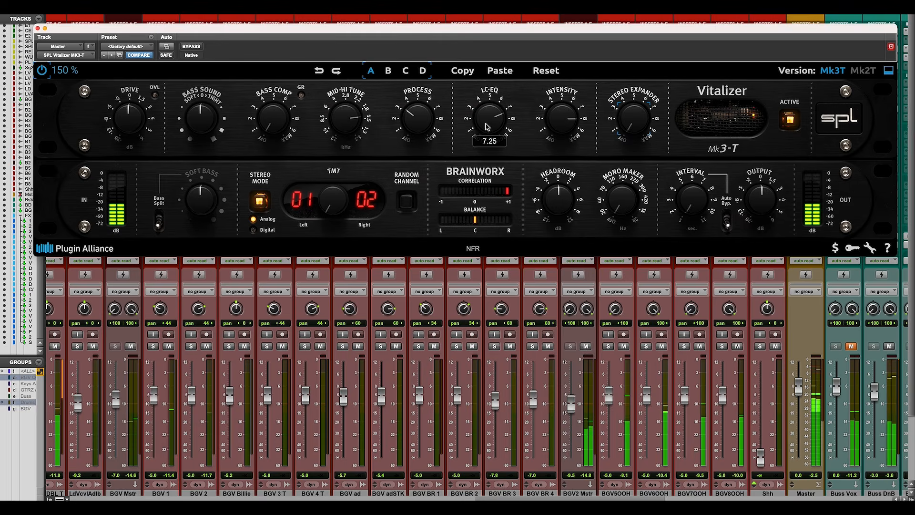
scroll(487, 125, up, 1)
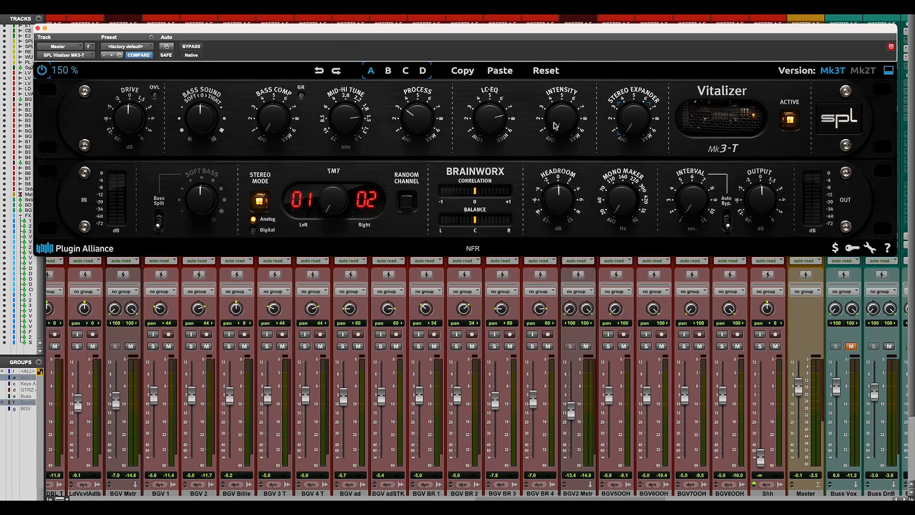
Adjust Intensity to about its midpoint and set Process to 2.25 while auditioning the mix
key(space)
drag(556, 126, 528, 114)
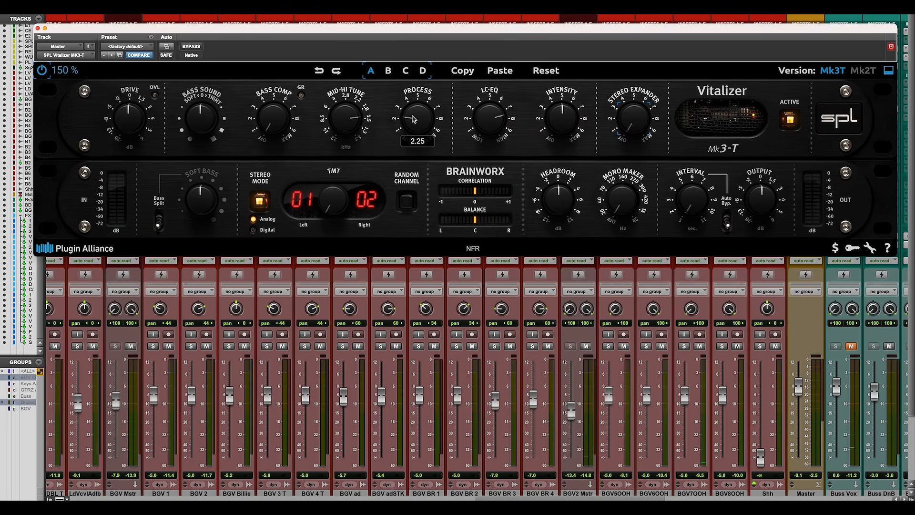
key(space)
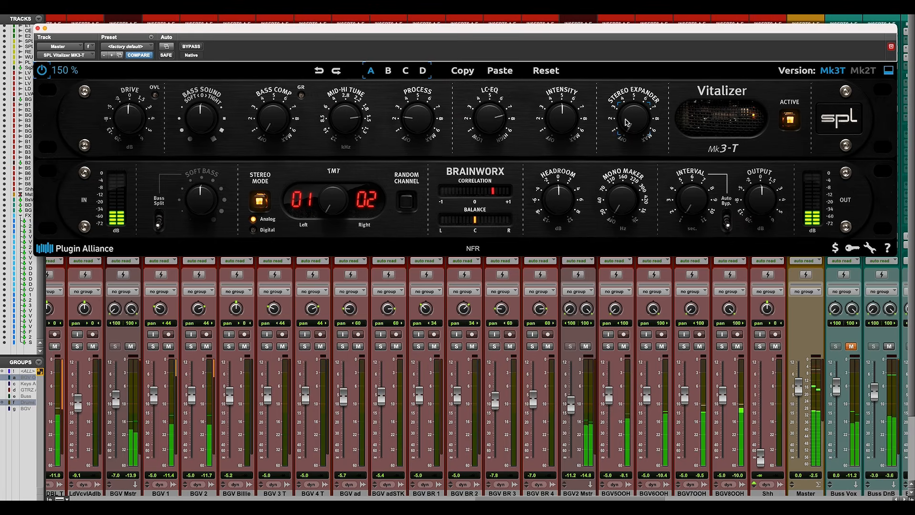
Raise the Stereo Expander by ear from a low setting to somewhat above its midpoint
mouse_move(630, 122)
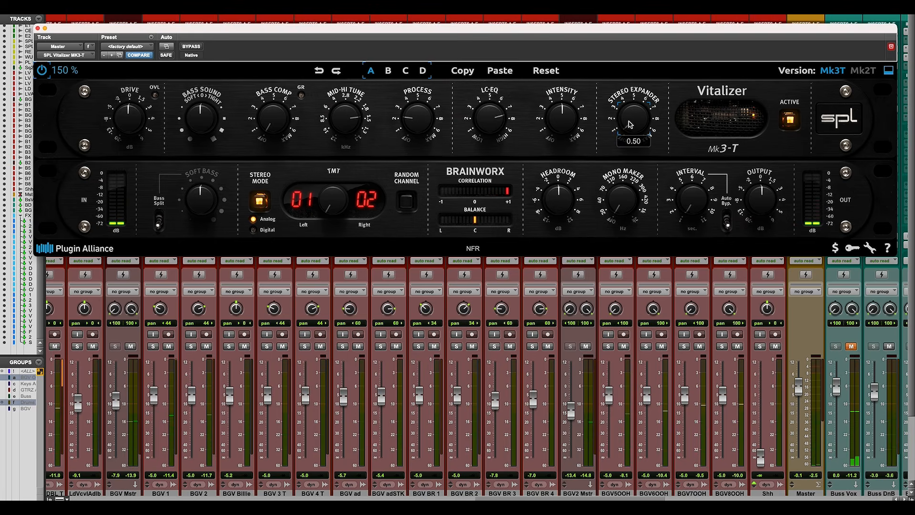
drag(630, 124, 641, 113)
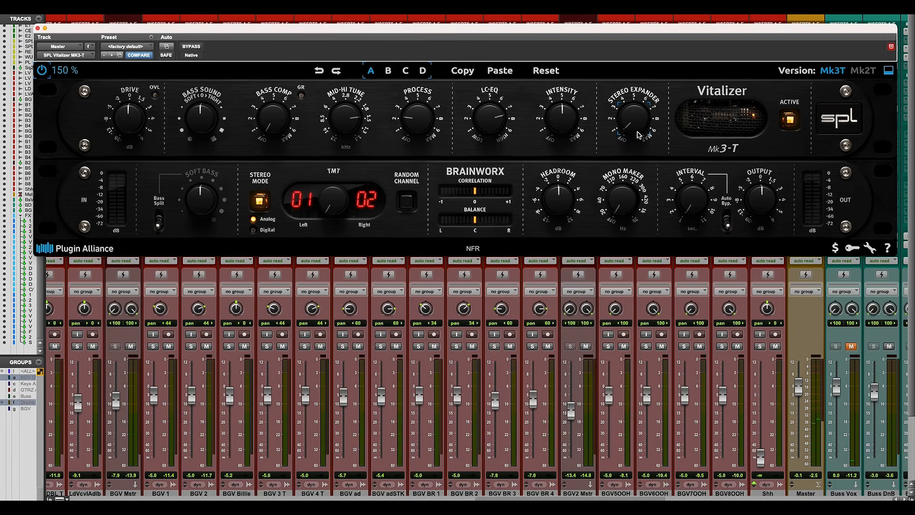
drag(638, 135, 650, 74)
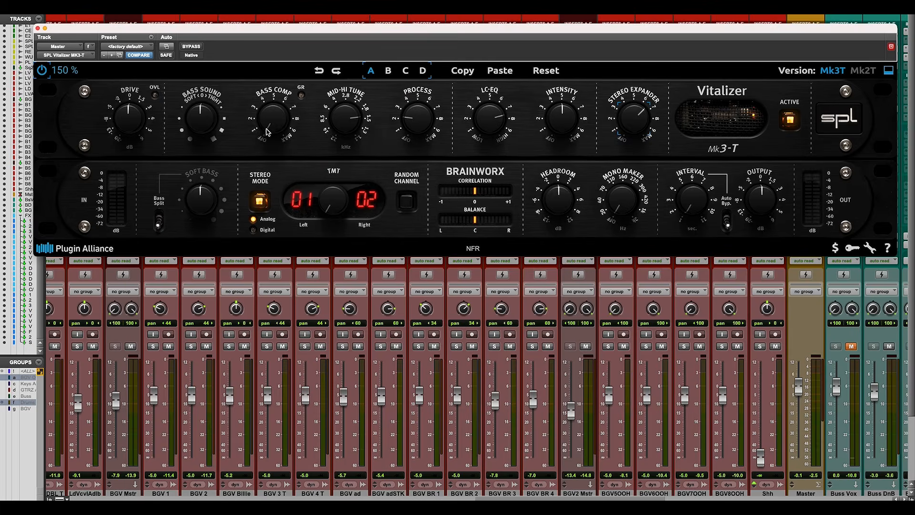
Try Bass Comp up to 5.00 during playback, settle it at 3.75, and set Bass Sound to +0.4 dB
mouse_move(270, 98)
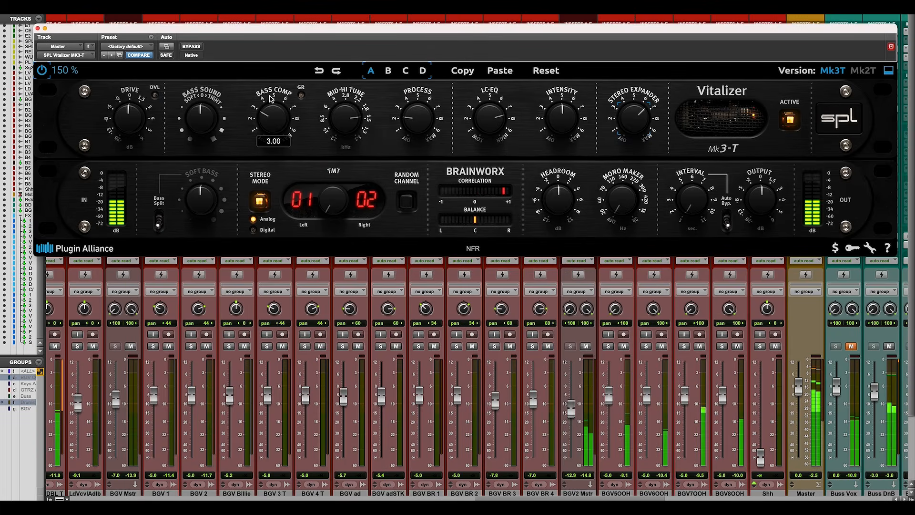
scroll(273, 122, up, 3)
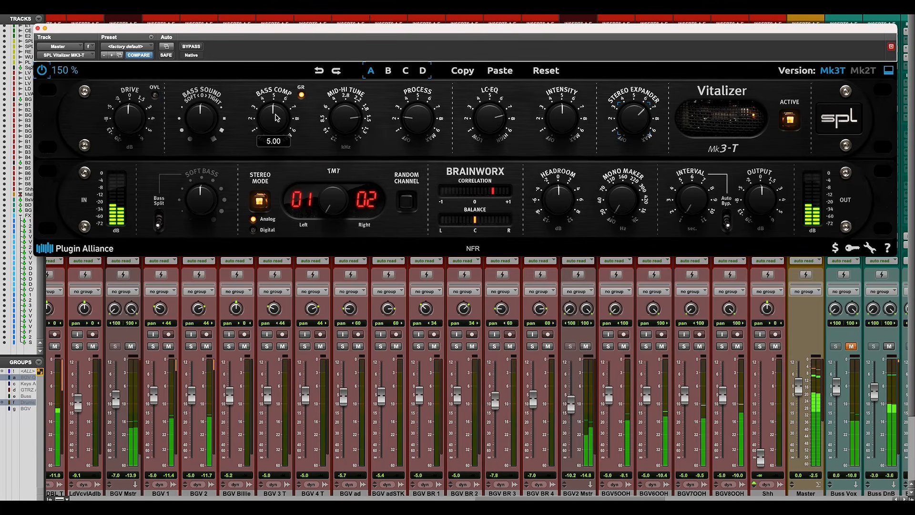
scroll(274, 124, down, 1)
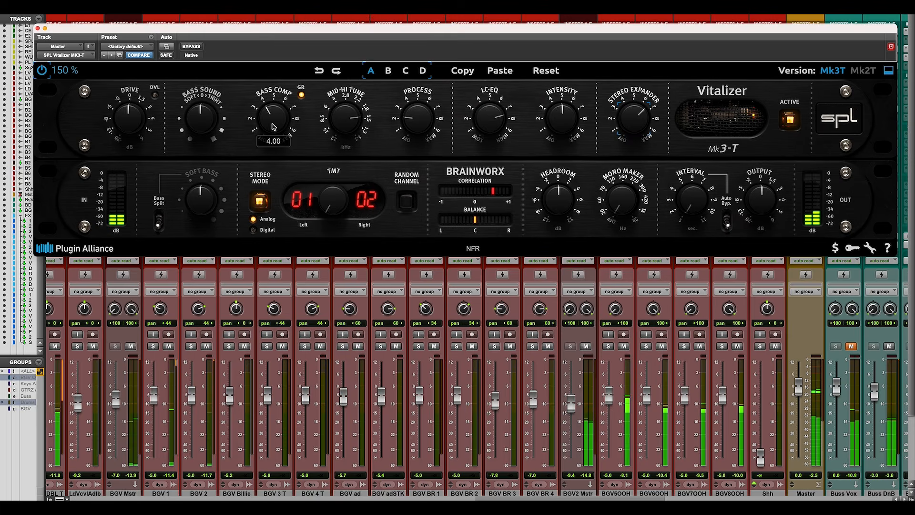
drag(270, 129, 270, 128)
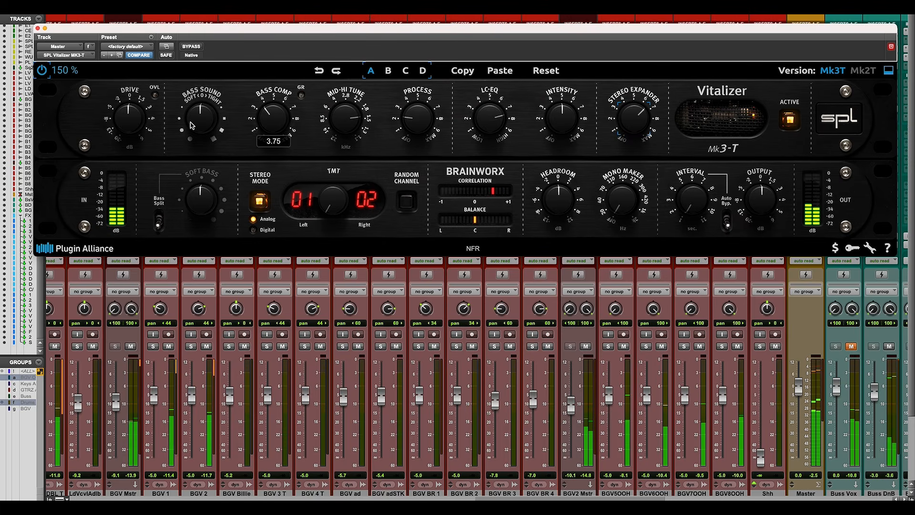
mouse_move(200, 125)
mouse_down()
mouse_move(203, 110)
mouse_move(202, 138)
mouse_up()
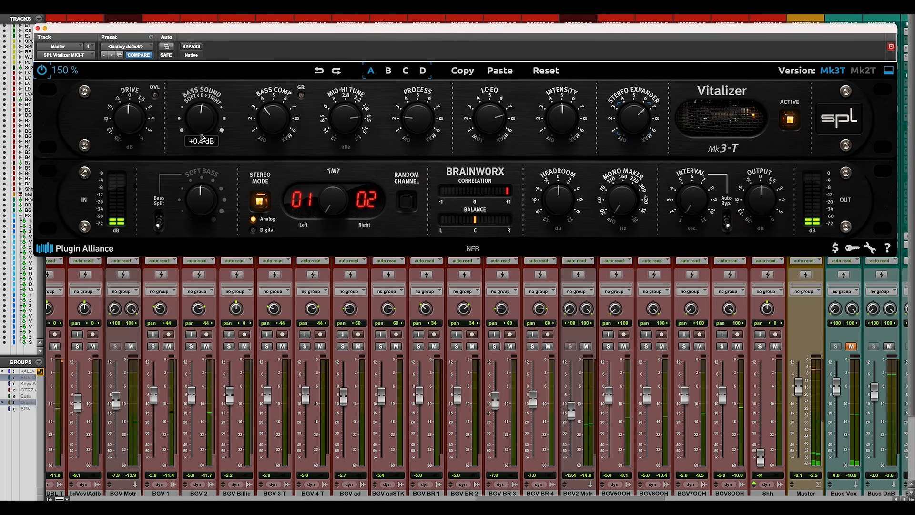
Enable Bass Split, set Tight Bass to +5.1 dB, and adjust Soft Bass by ear to below +3.9 dB
drag(159, 229, 161, 221)
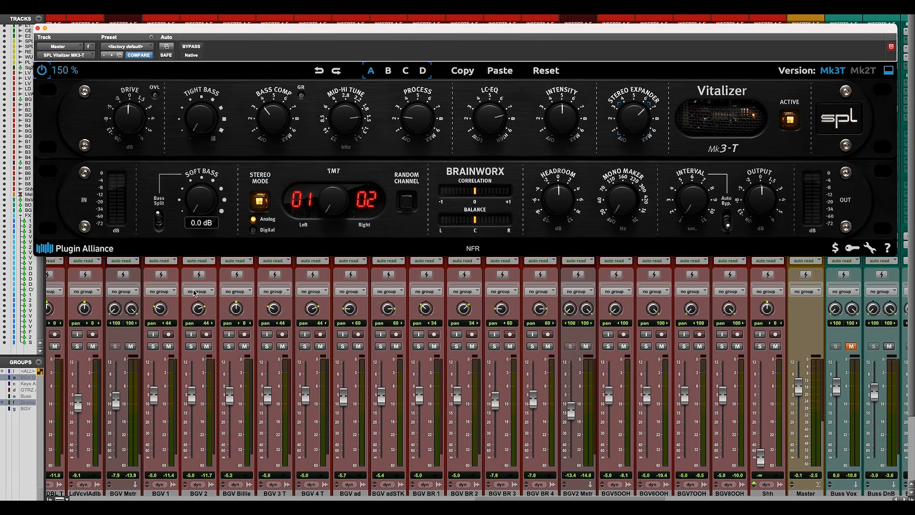
drag(208, 141, 202, 98)
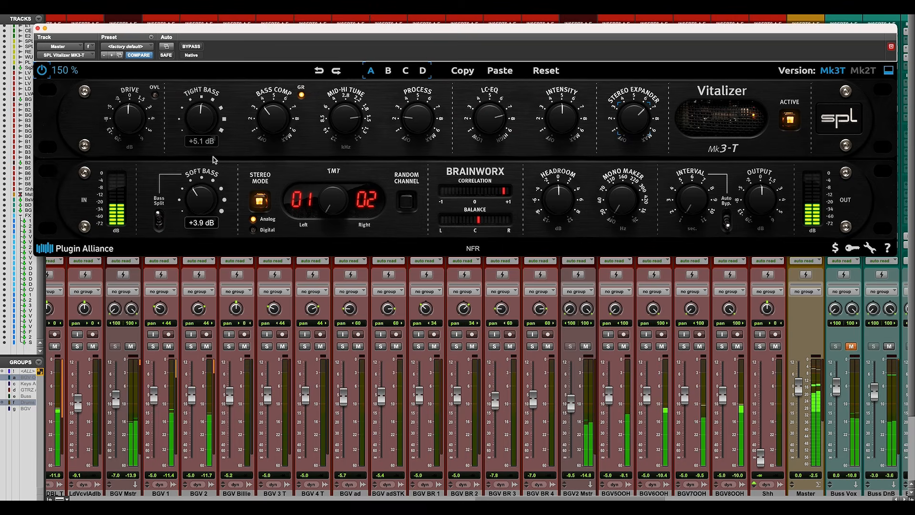
drag(213, 156, 199, 209)
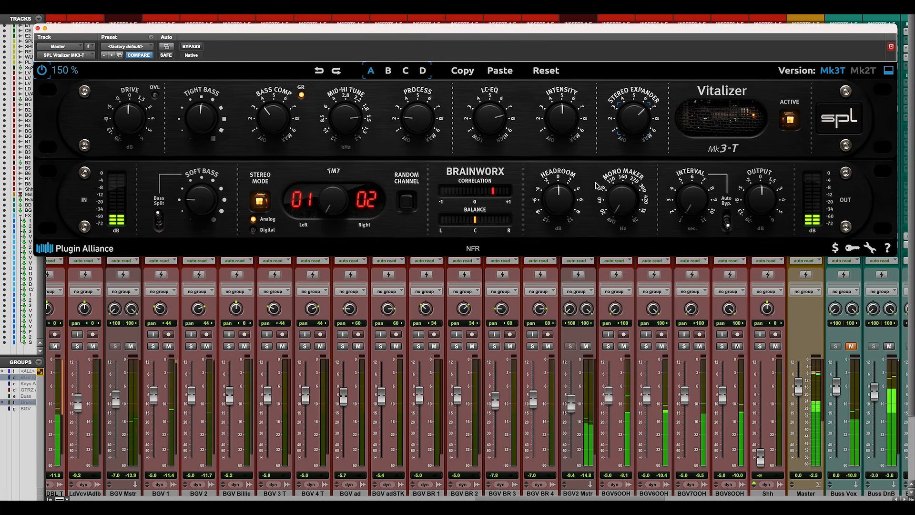
Set the Mono Maker to 63 Hz, audition the mix, and set the auto-bypass Interval to 3.00 s
drag(618, 205, 620, 178)
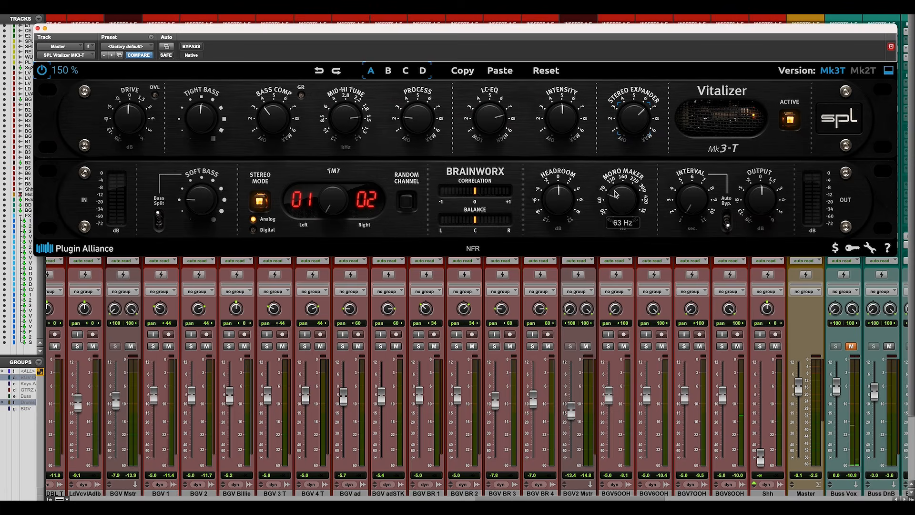
key(space)
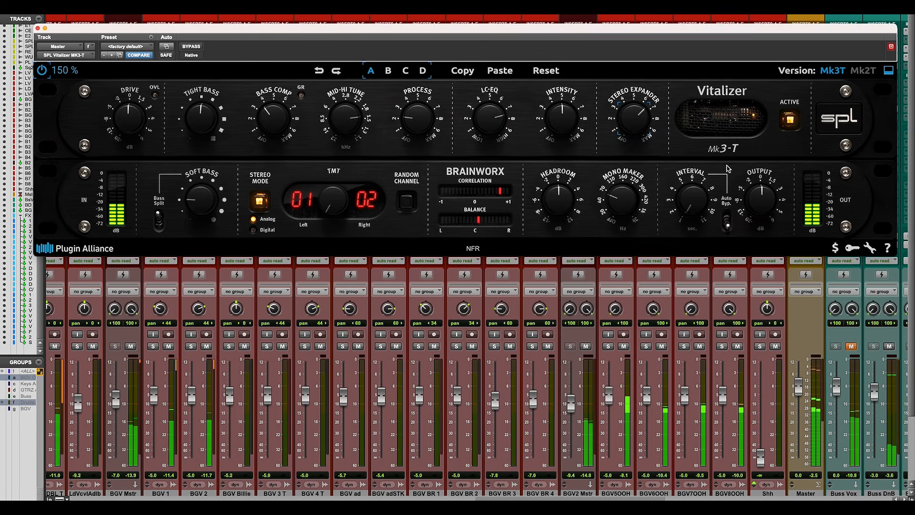
key(space)
mouse_move(693, 203)
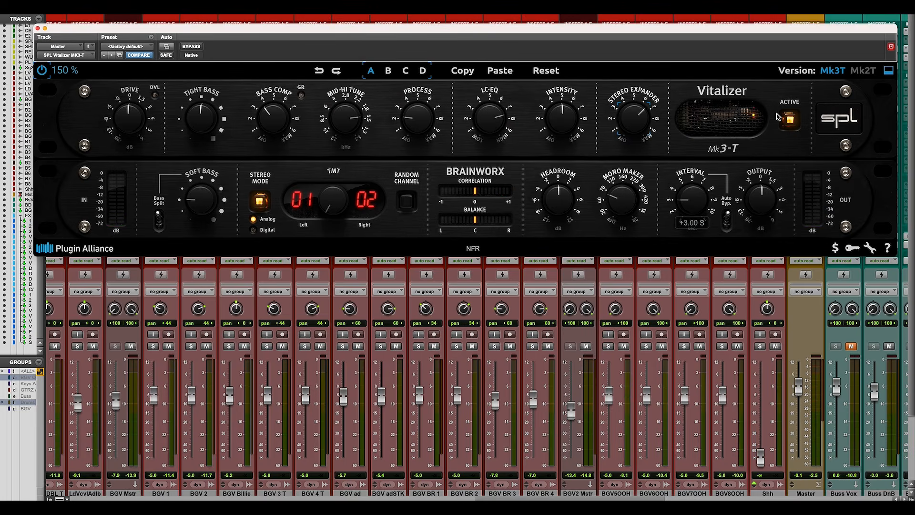
Audition the adjusted mix and switch the Vitalizer's version to Mk2T
drag(629, 37, 631, 35)
key(space)
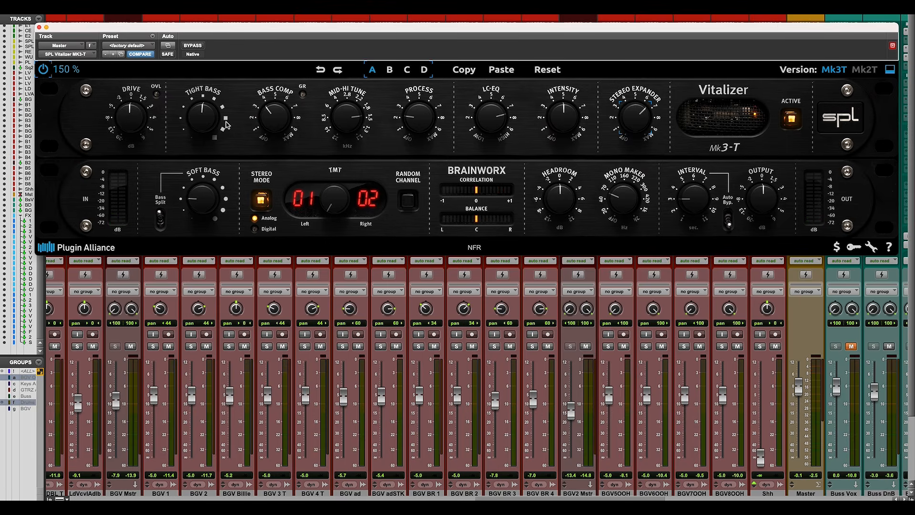
click(863, 72)
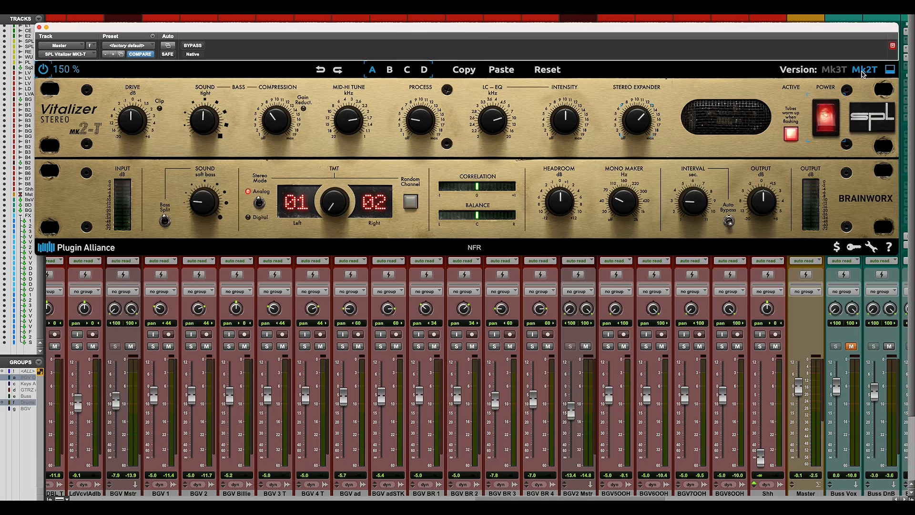